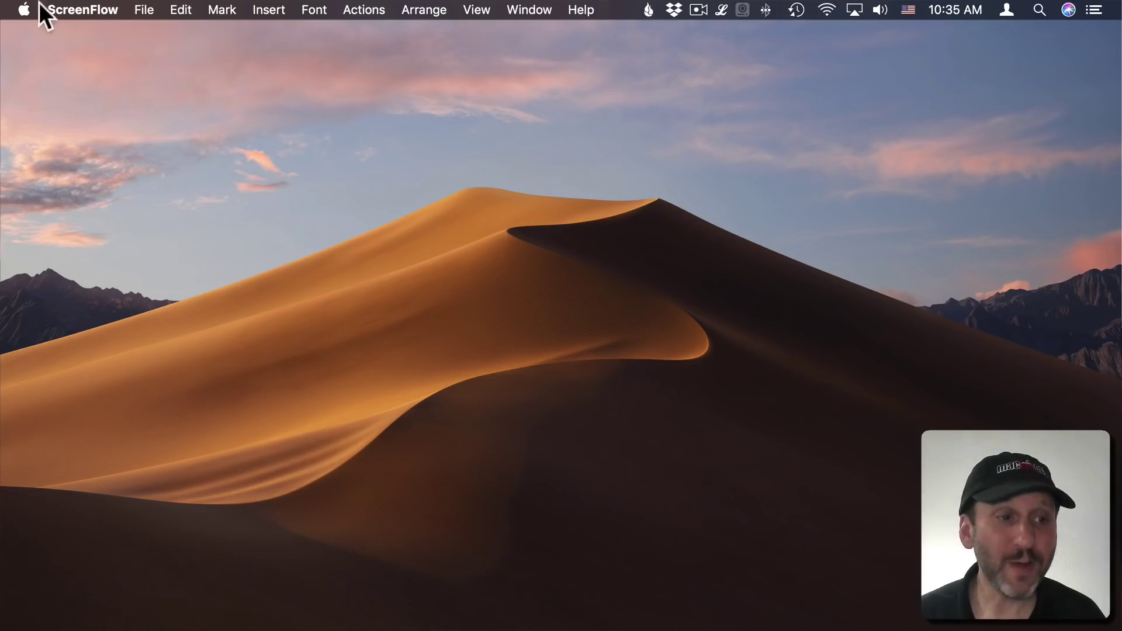
- Open Keyboard's Dictation tab and check the Fn-twice shortcut without changing it
click(24, 10)
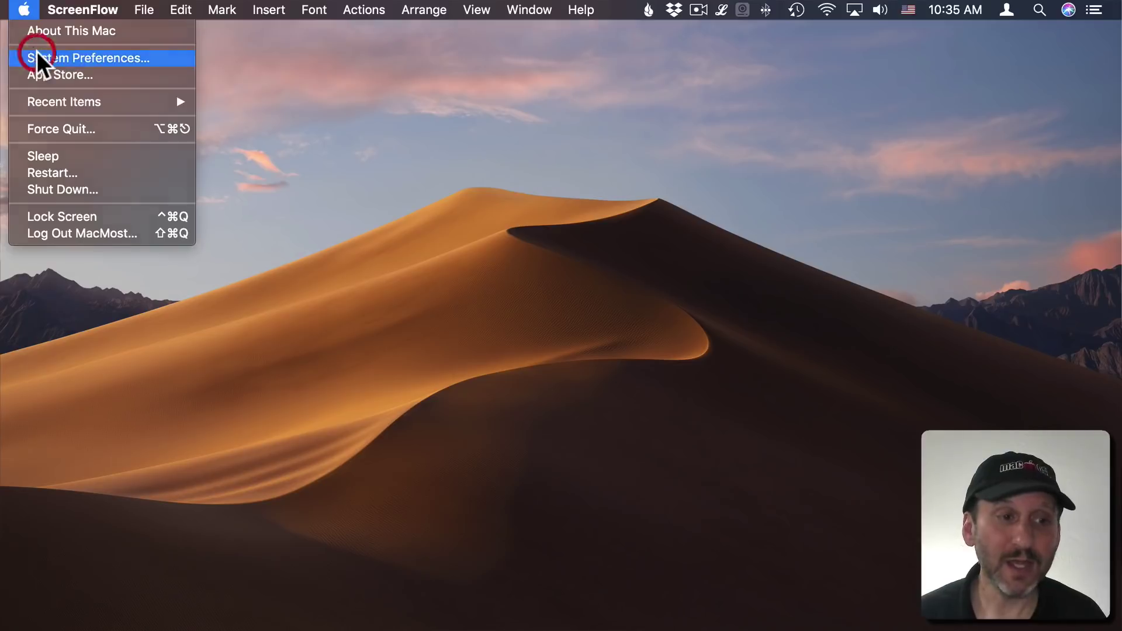
click(37, 55)
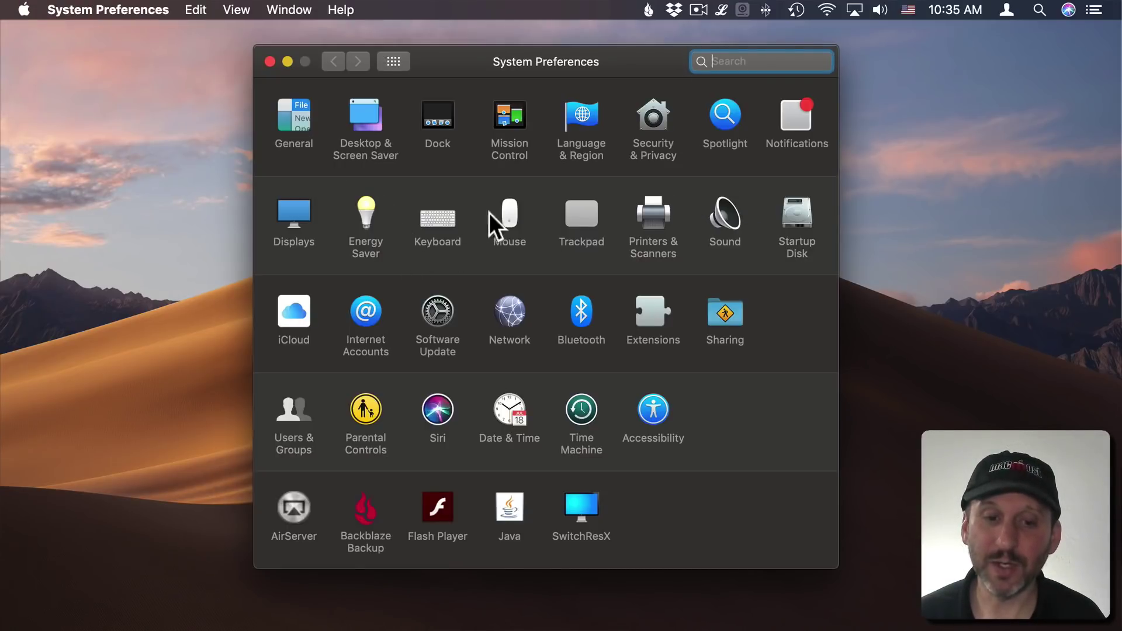
click(439, 220)
click(680, 110)
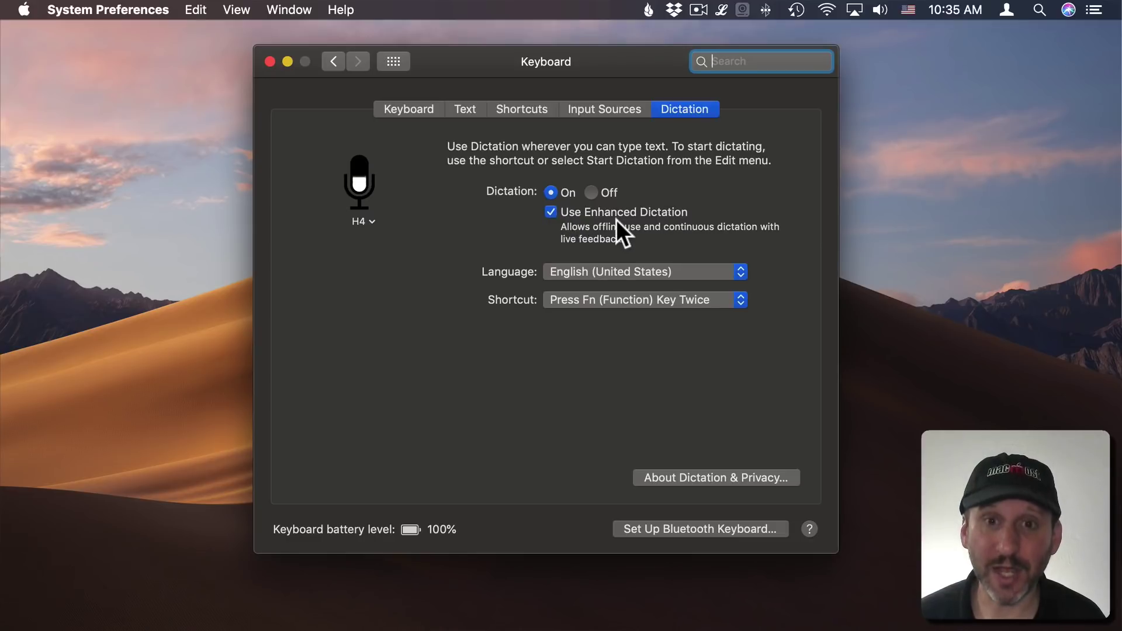
click(608, 301)
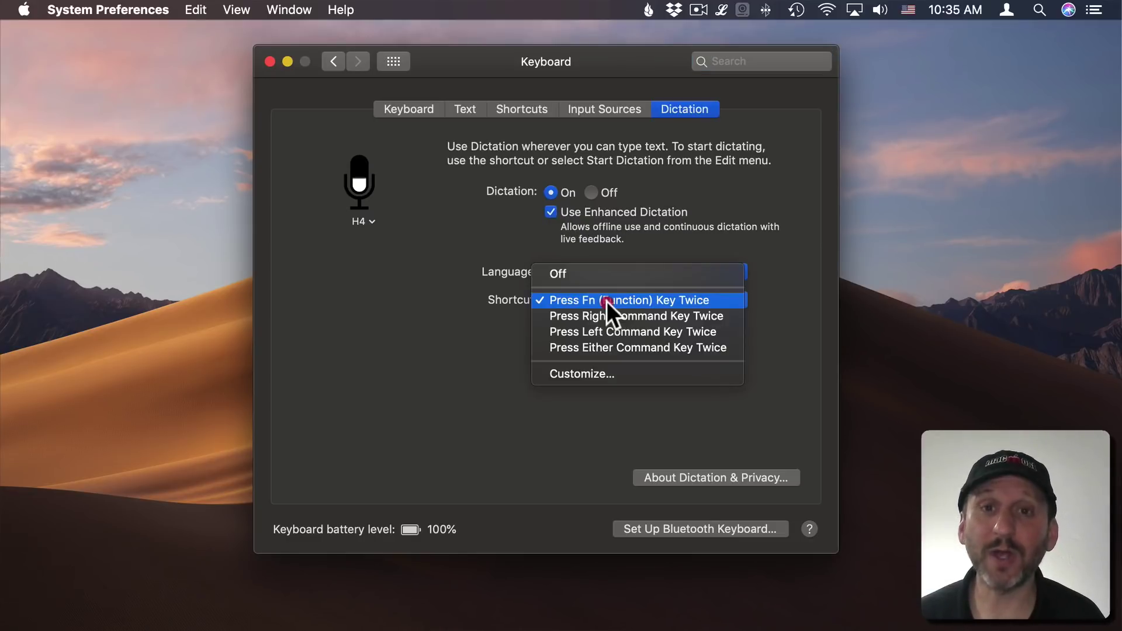
click(514, 298)
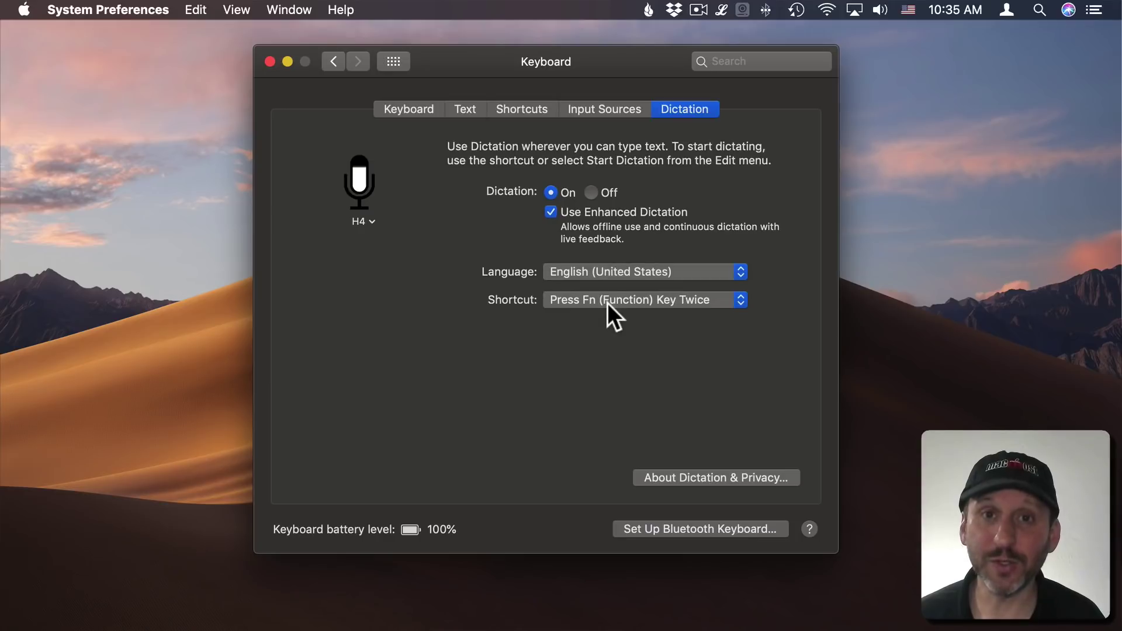
- Open Accessibility's Dictation Commands list and scroll to the custom 'bold' and 'Center' commands
click(394, 61)
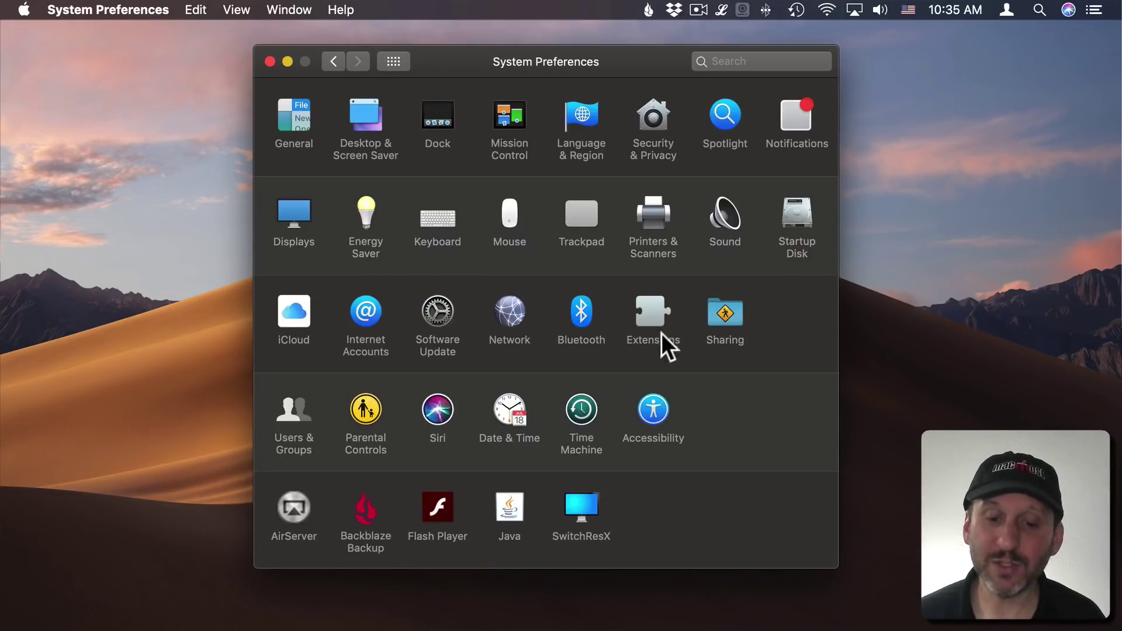
click(640, 410)
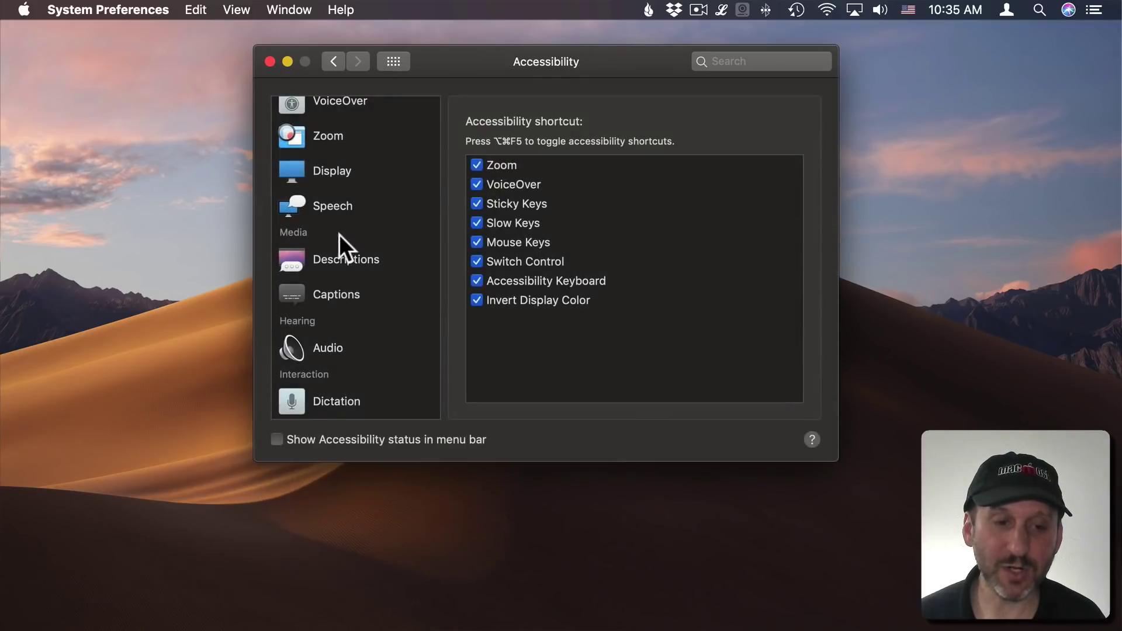
scroll(335, 188, down, 5)
click(316, 260)
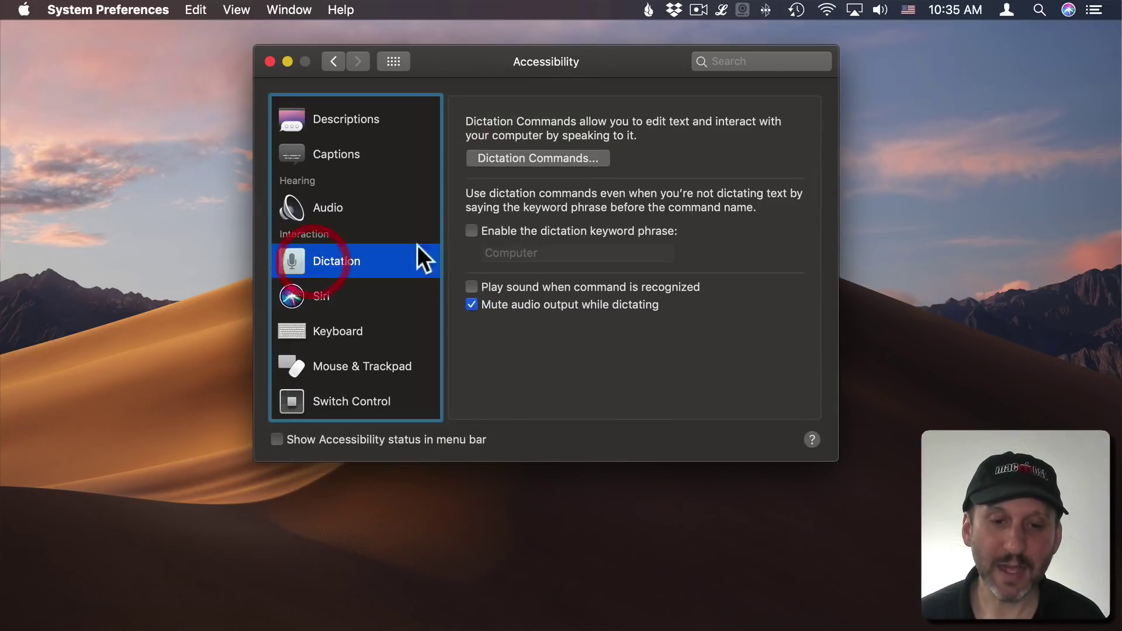
click(537, 157)
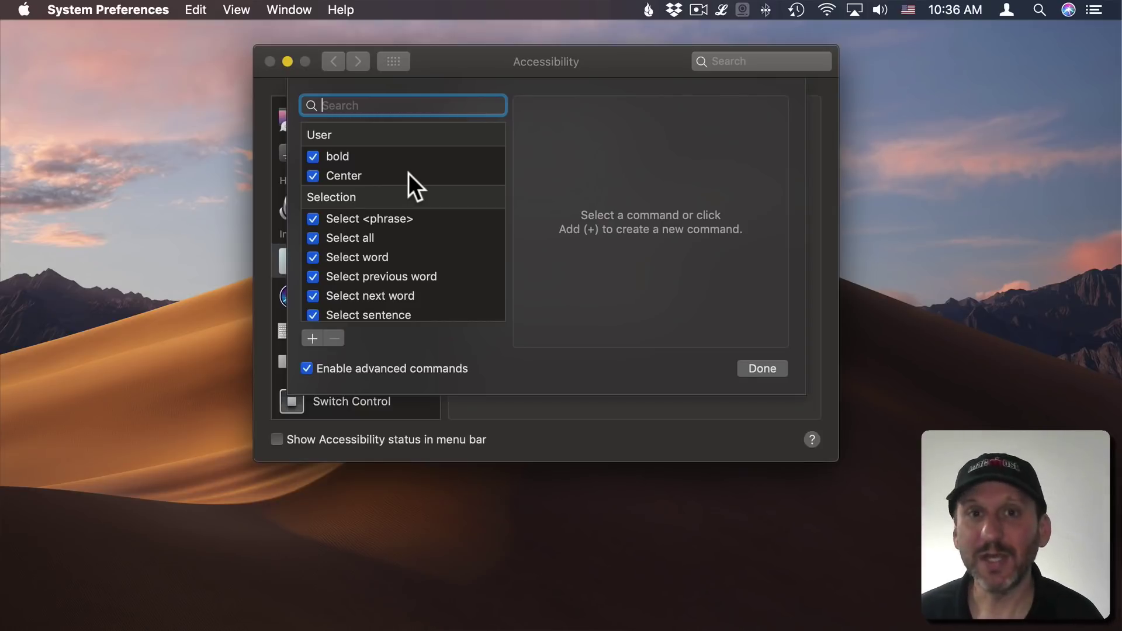
scroll(406, 247, down, 10)
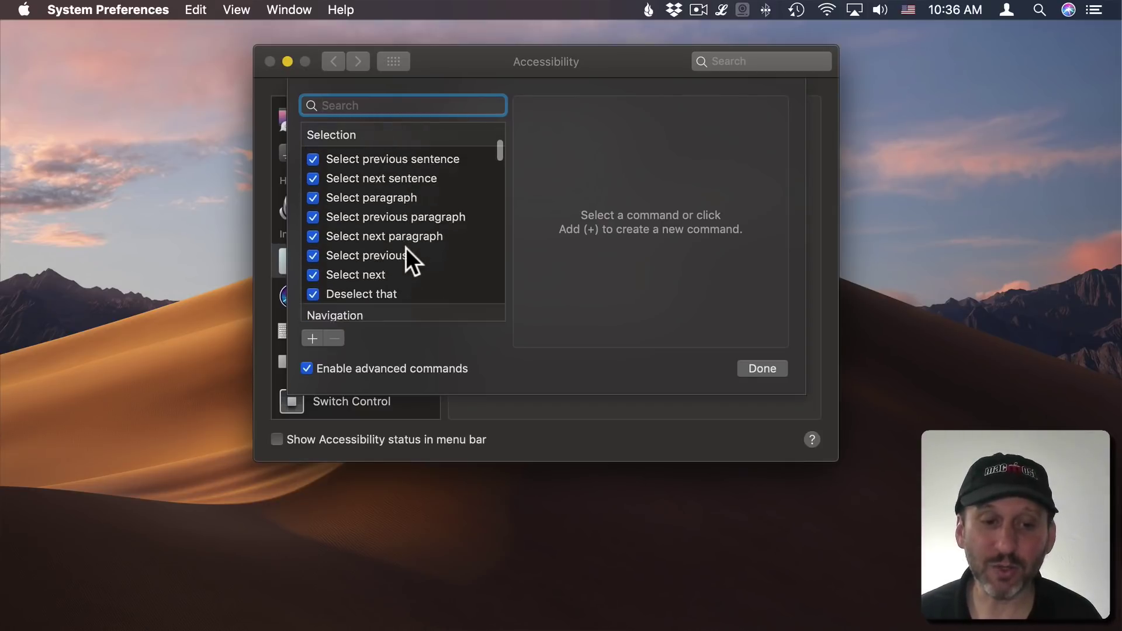
scroll(405, 248, down, 5)
scroll(405, 248, up, 15)
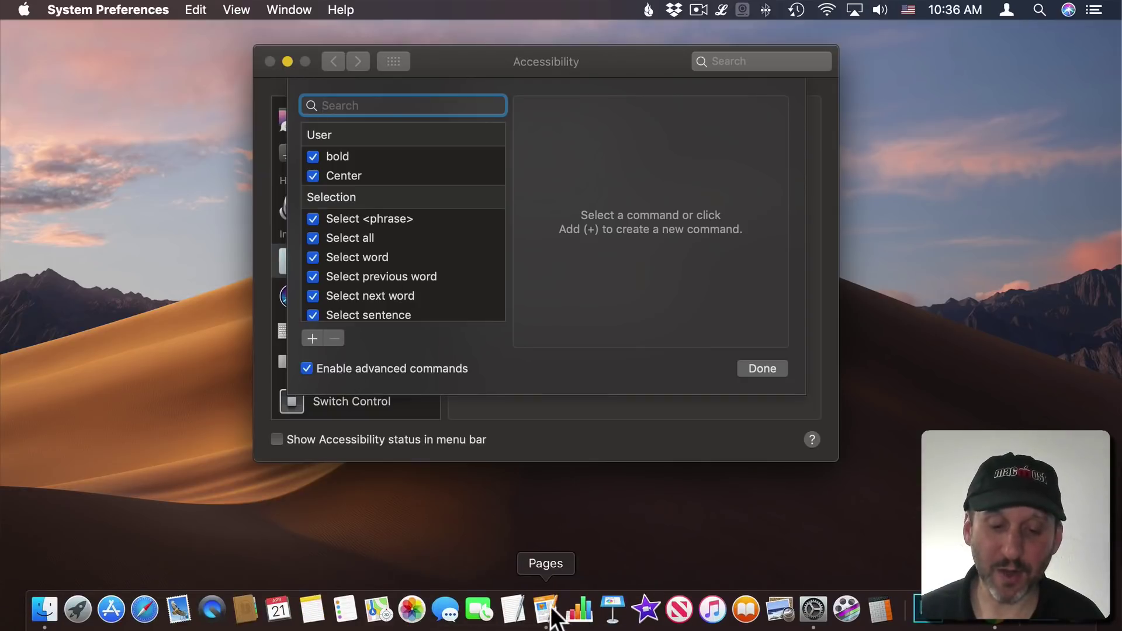
- Launch Pages with a new document and start dictation with Fn twice
click(549, 609)
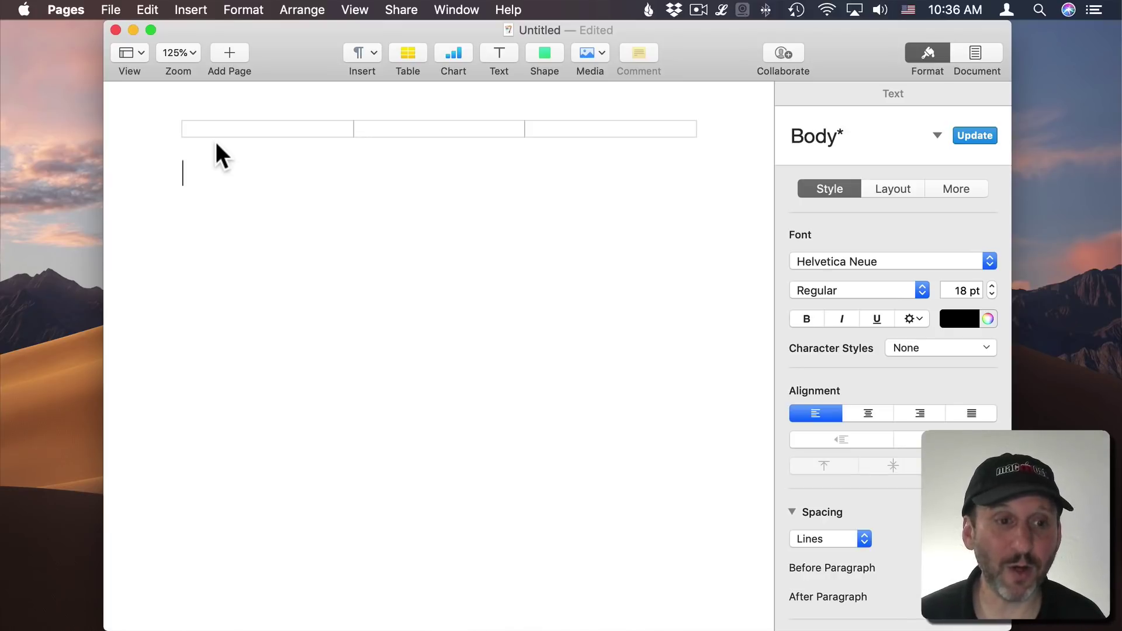
key(fn)
key(fn)
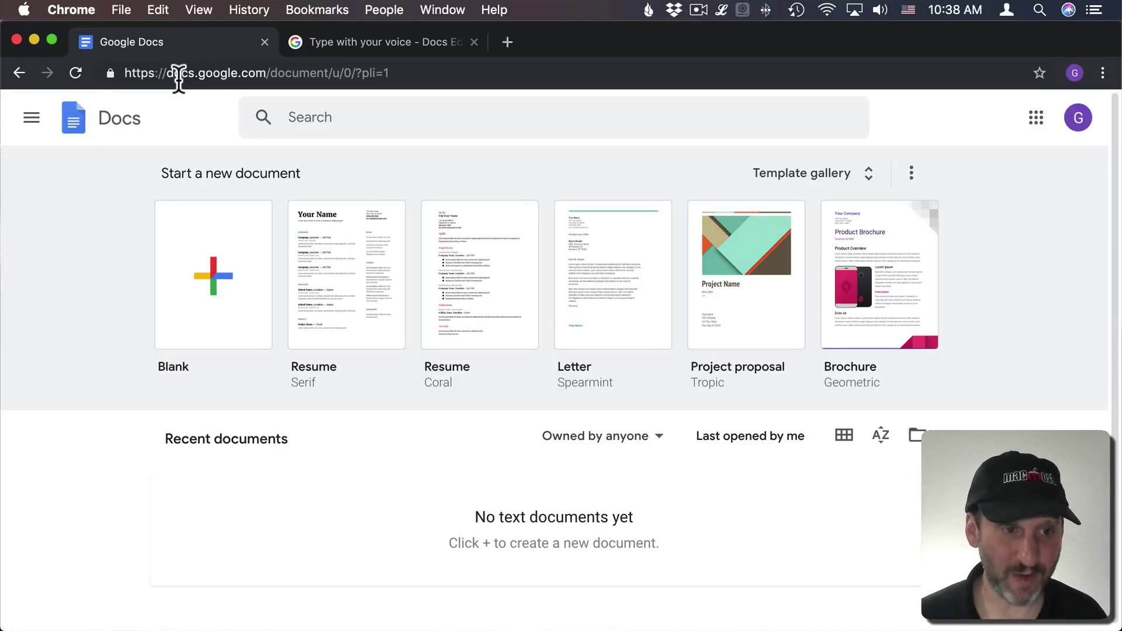
- Select the docs.google.com address, then create a Blank document from the Docs home page
drag(167, 73, 252, 73)
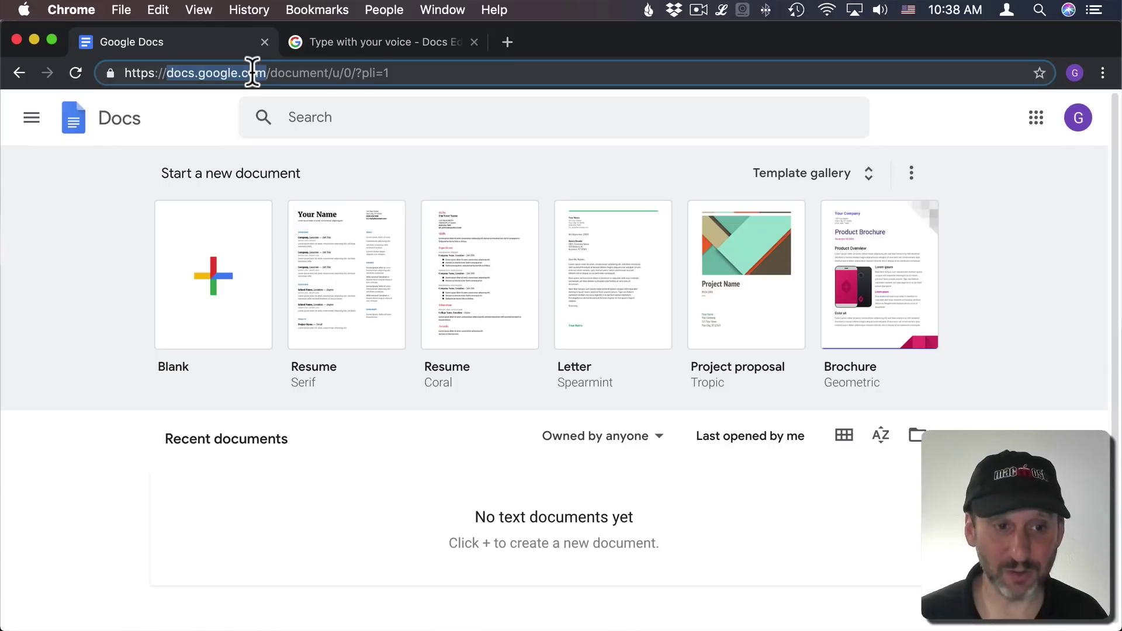
click(208, 246)
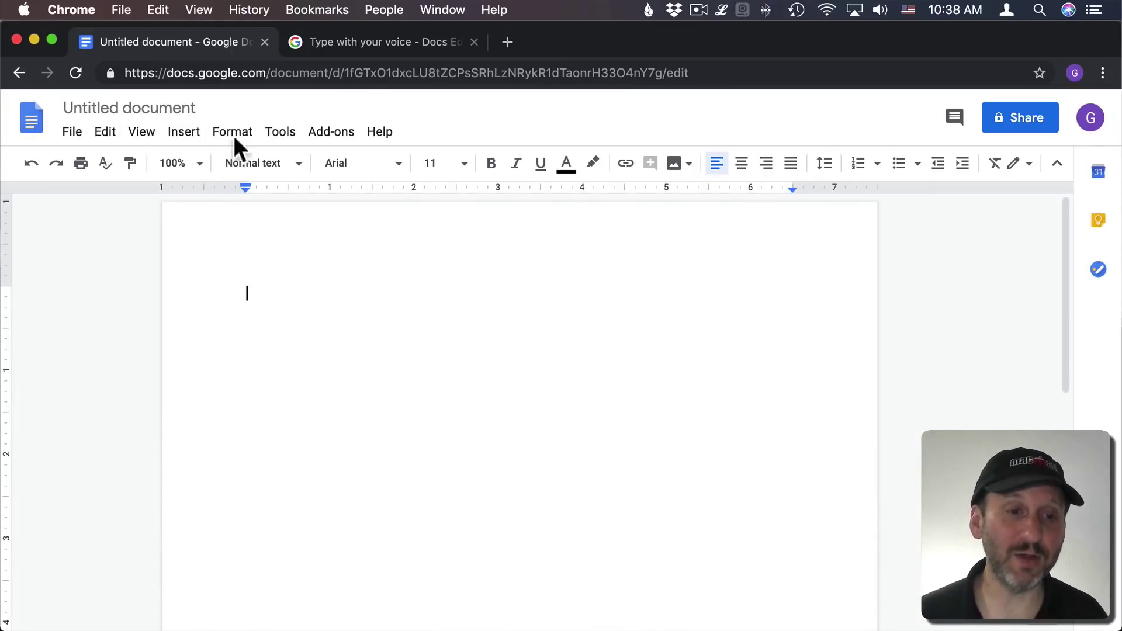
click(274, 136)
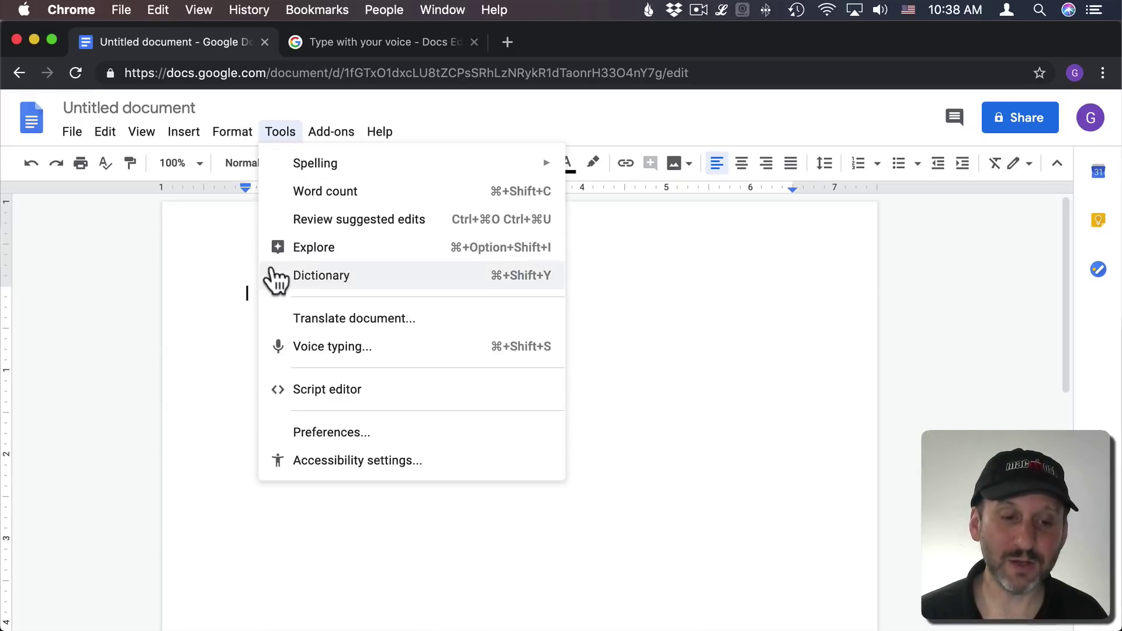
- Voice-type three sentences beginning 'The quick brown fox jumps over the lazy dog.'
click(361, 347)
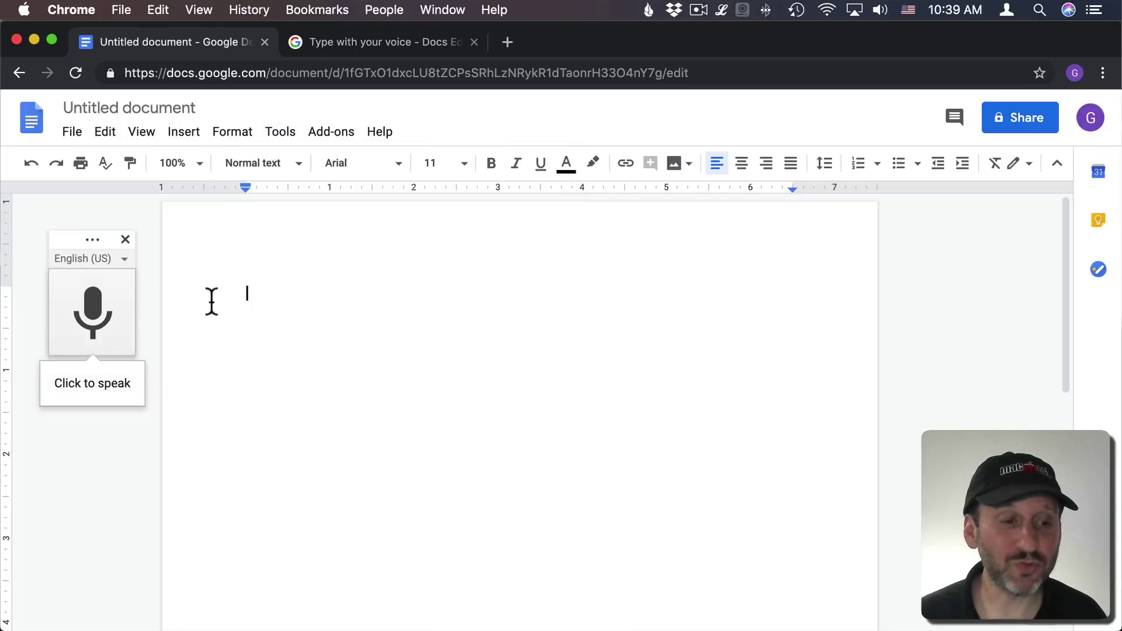
click(88, 333)
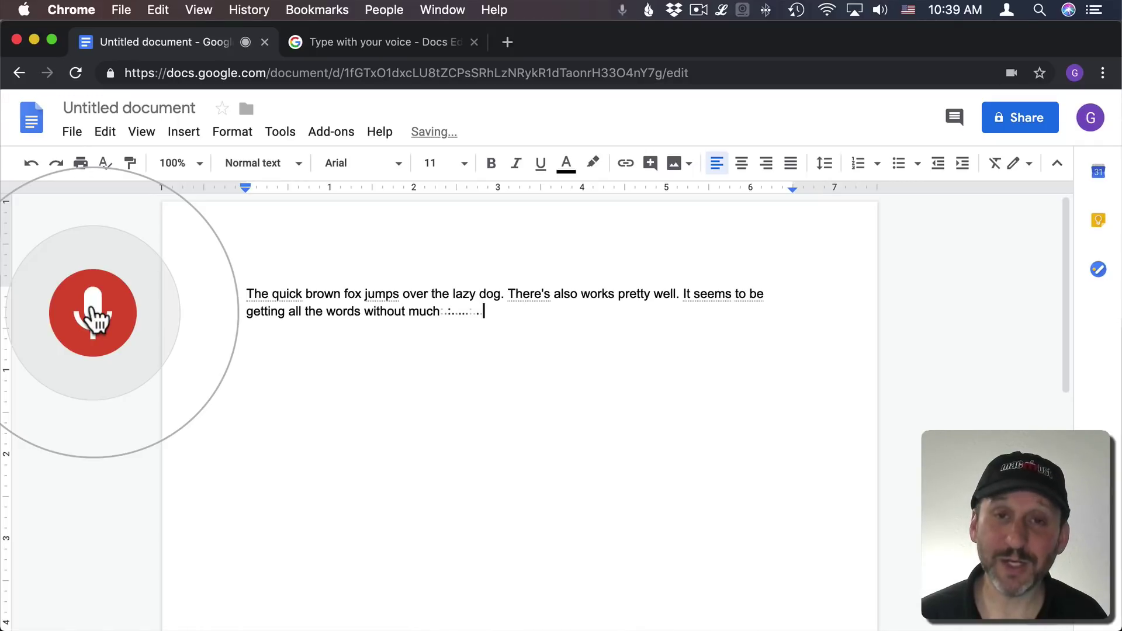
click(93, 309)
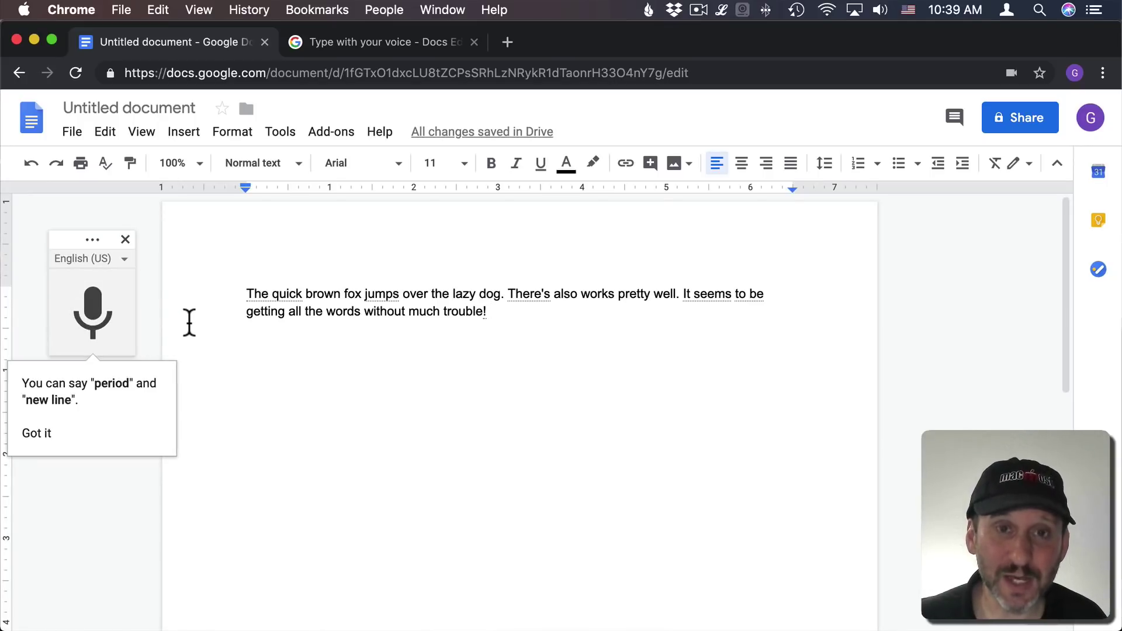
- On the 'Type with your voice' page, scroll to Step 3 and collapse then re-expand Select text
click(366, 37)
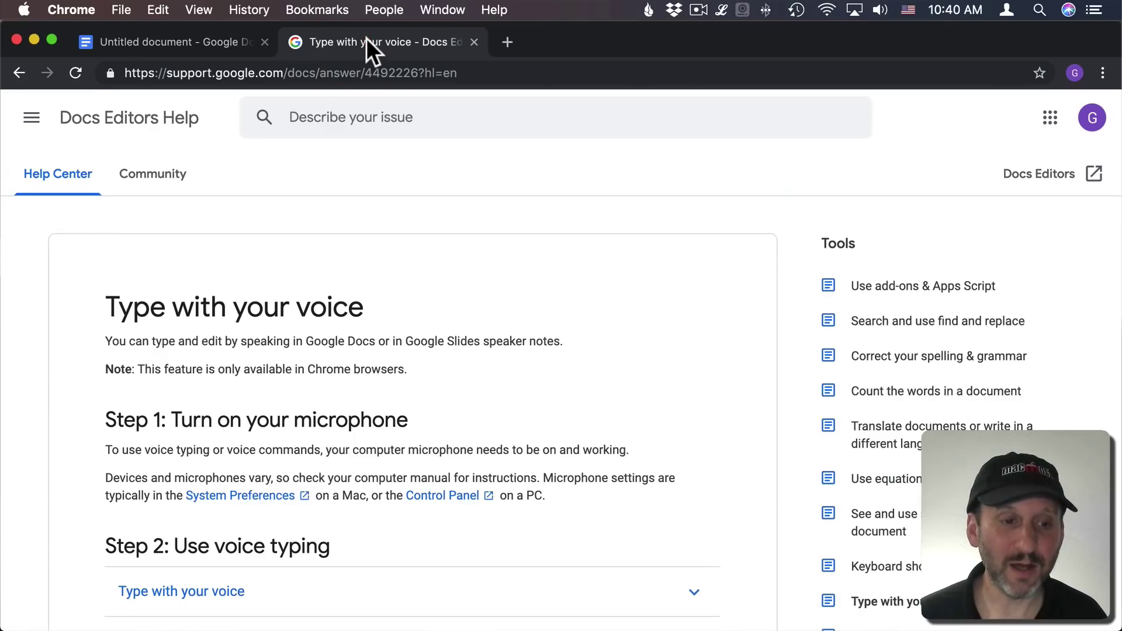
scroll(261, 448, down, 5)
scroll(262, 449, down, 6)
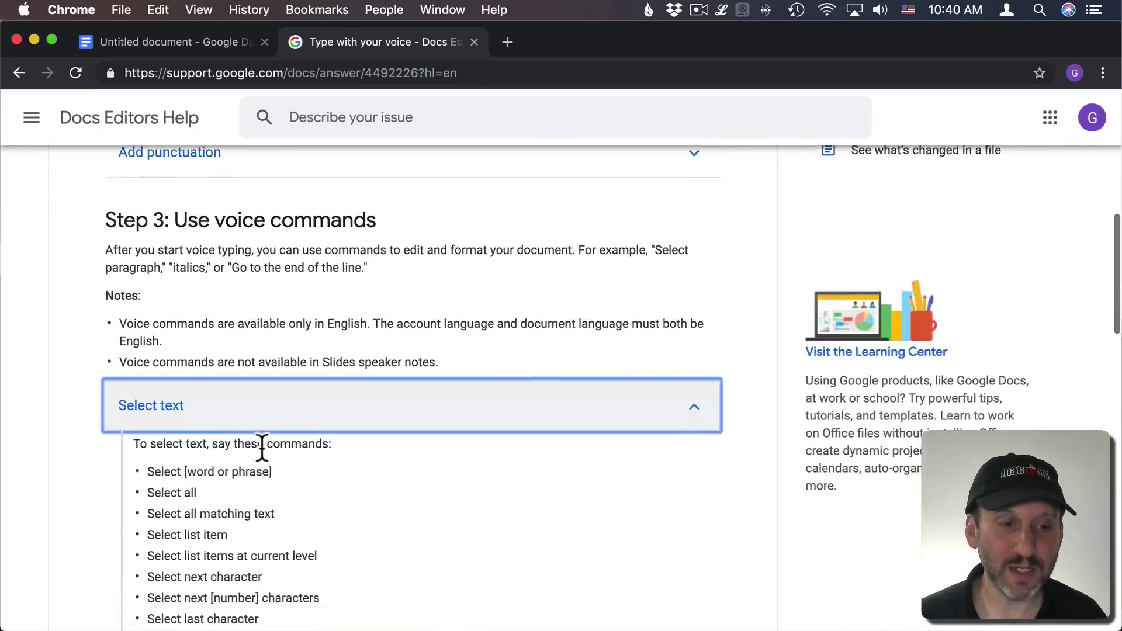
click(176, 260)
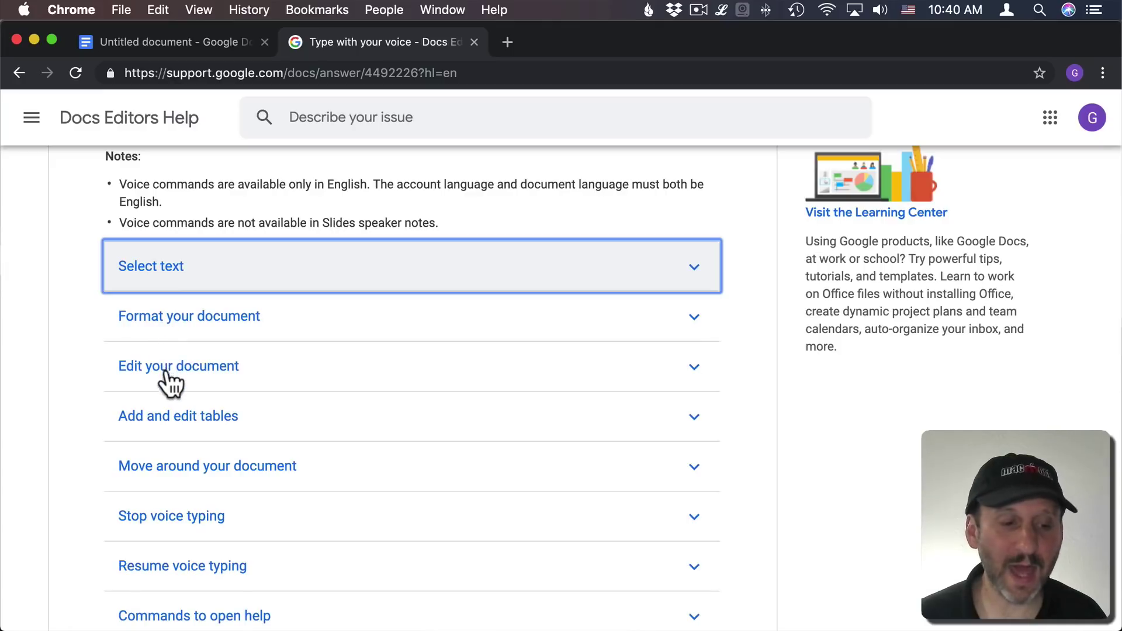
click(167, 274)
scroll(316, 310, down, 5)
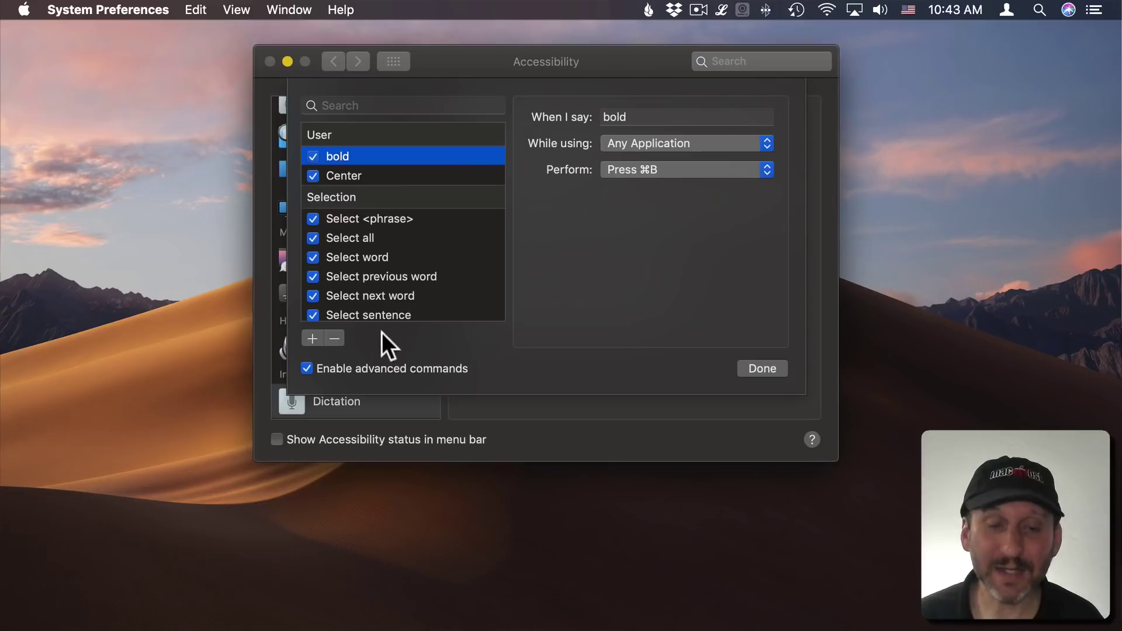
- Add a new custom command for Any Application, reviewing the action choices without picking one
click(313, 335)
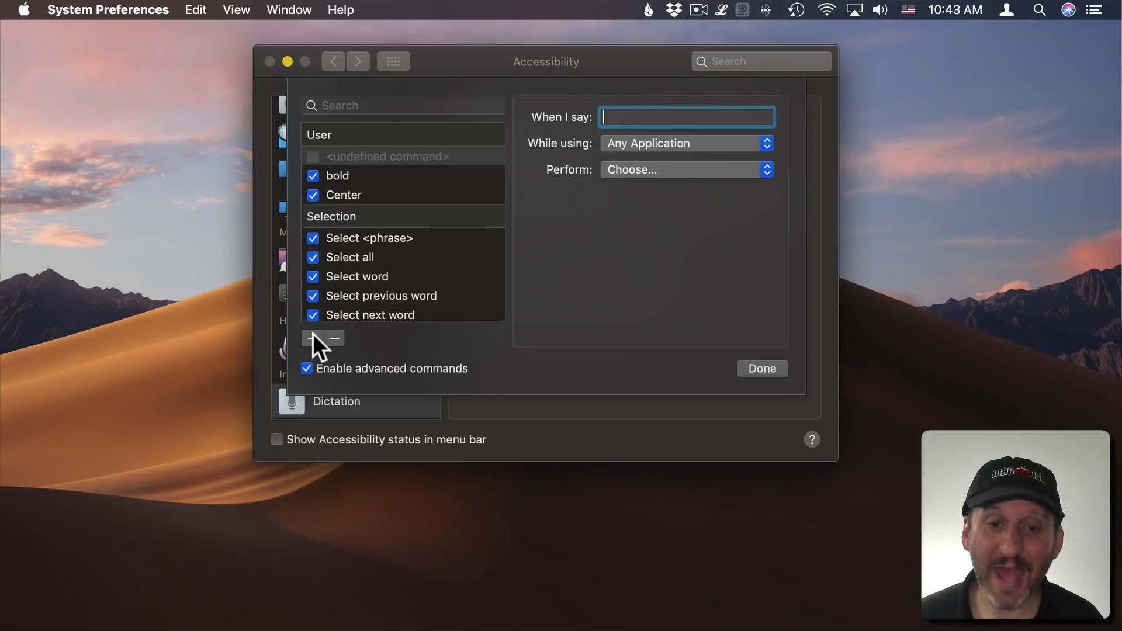
click(654, 140)
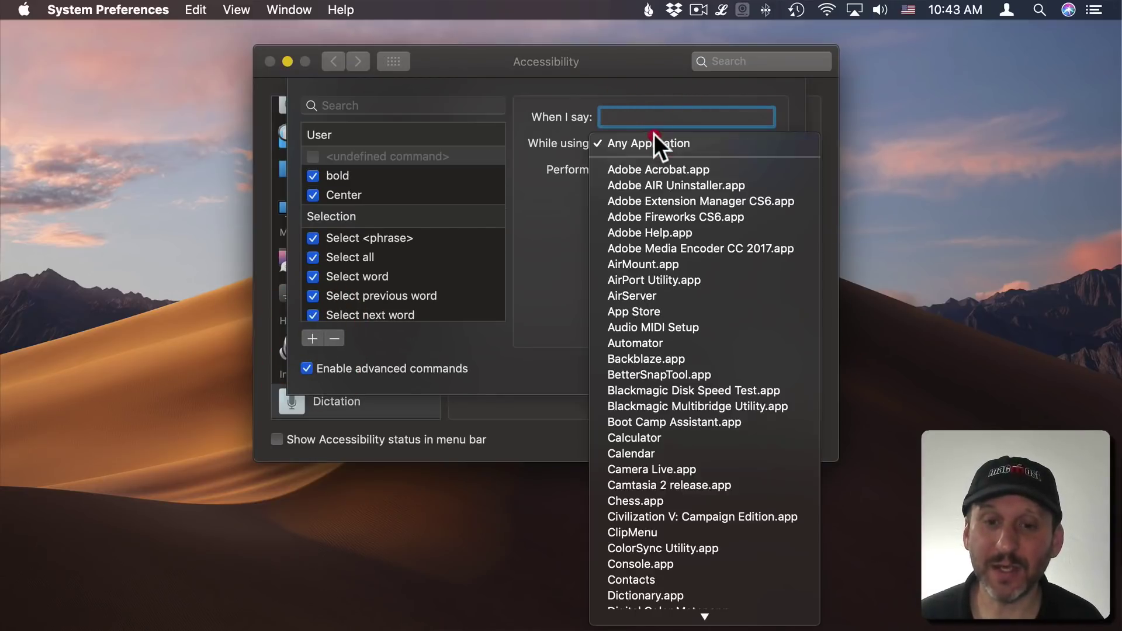
click(568, 159)
click(649, 170)
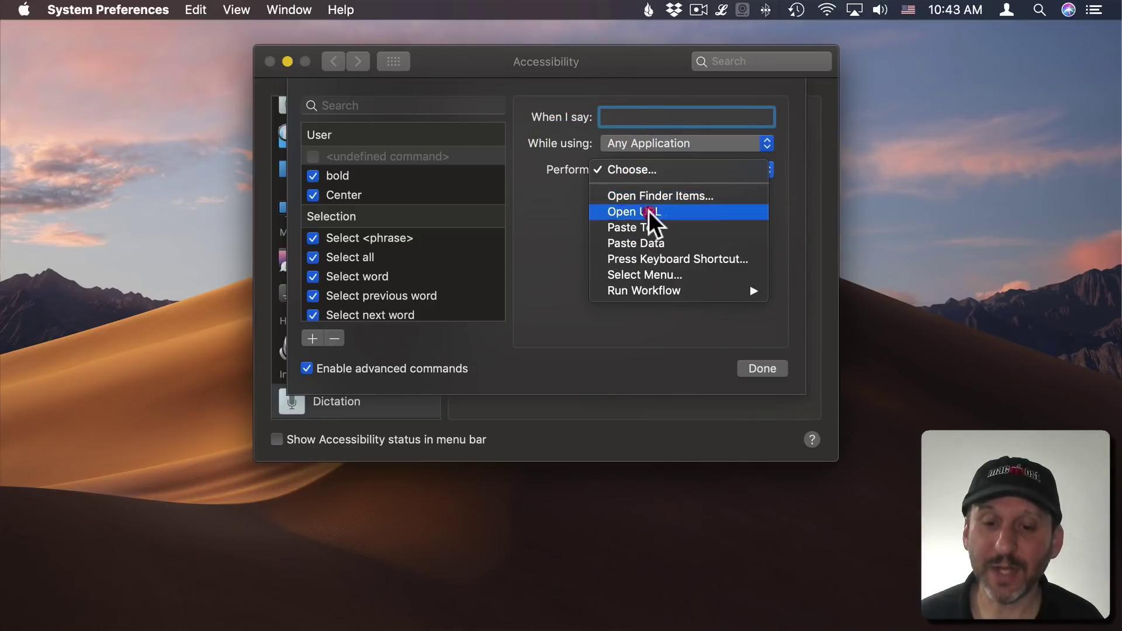
click(554, 284)
click(652, 168)
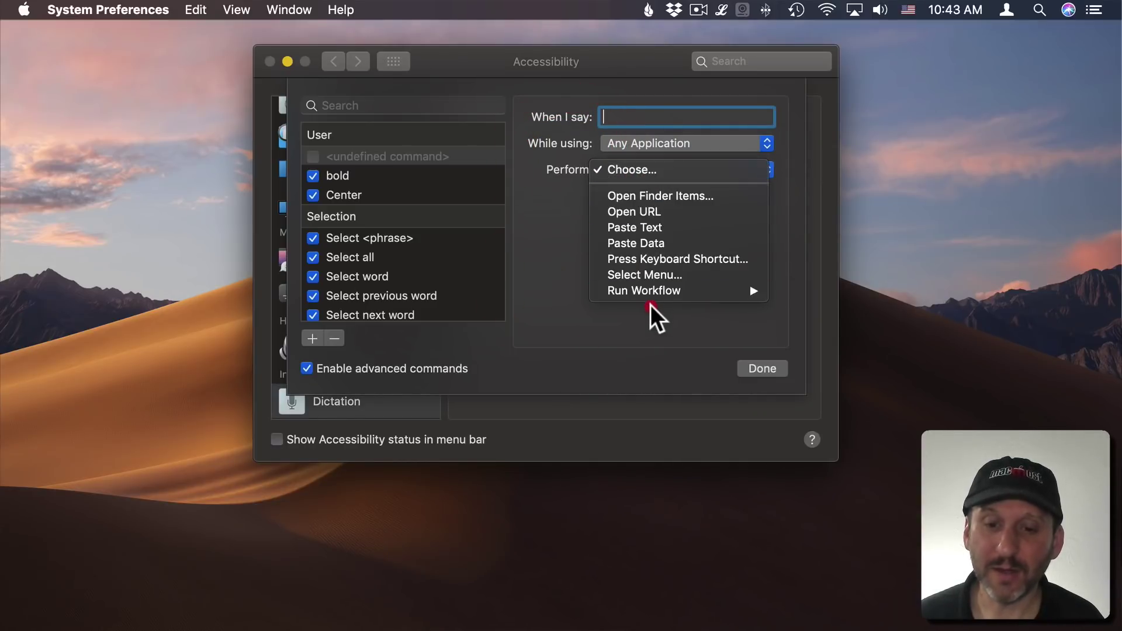
click(545, 262)
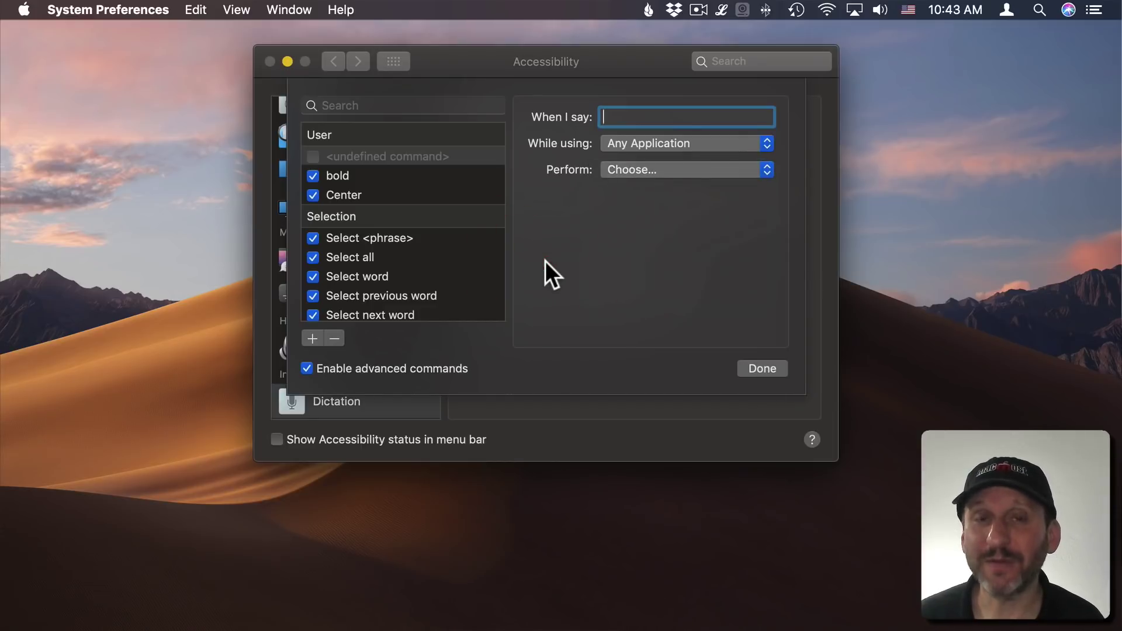